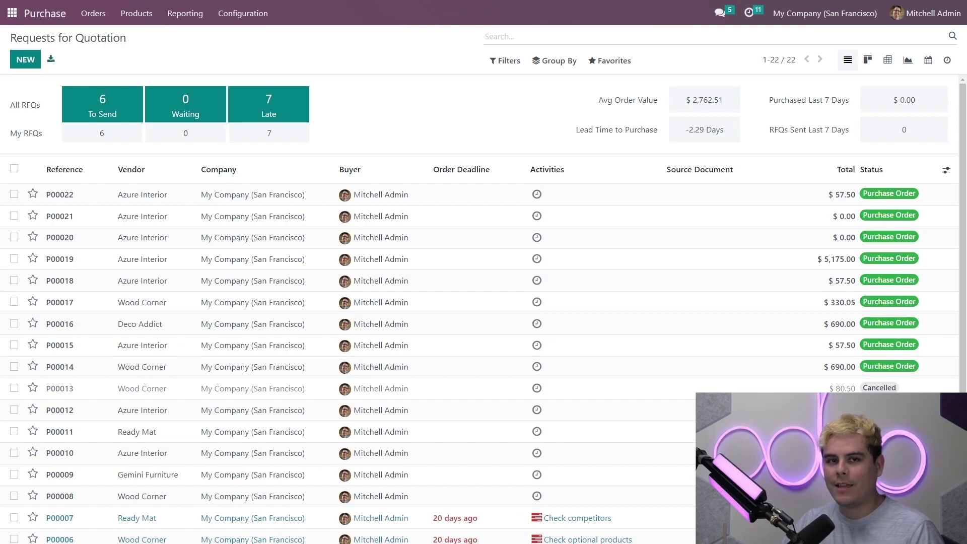
- Review the Purchase settings' Invoicing section: bill control on received quantities with 3-way matching enabled
click(243, 14)
click(254, 37)
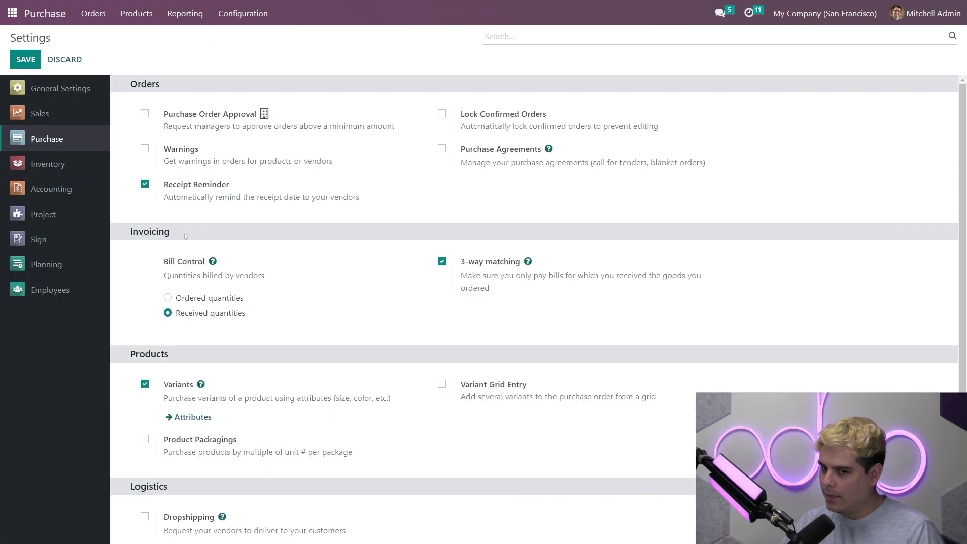
click(188, 236)
double_click(150, 231)
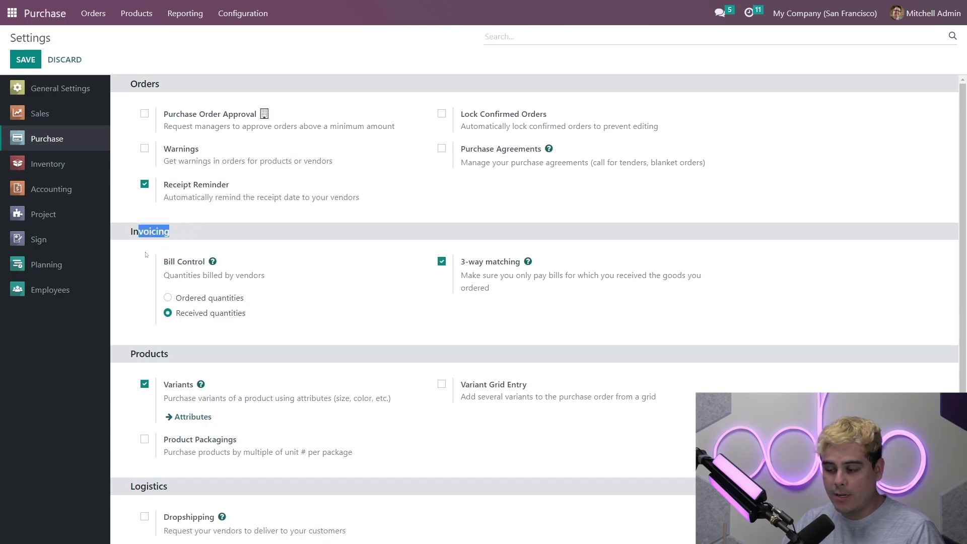
click(146, 250)
click(230, 260)
click(258, 315)
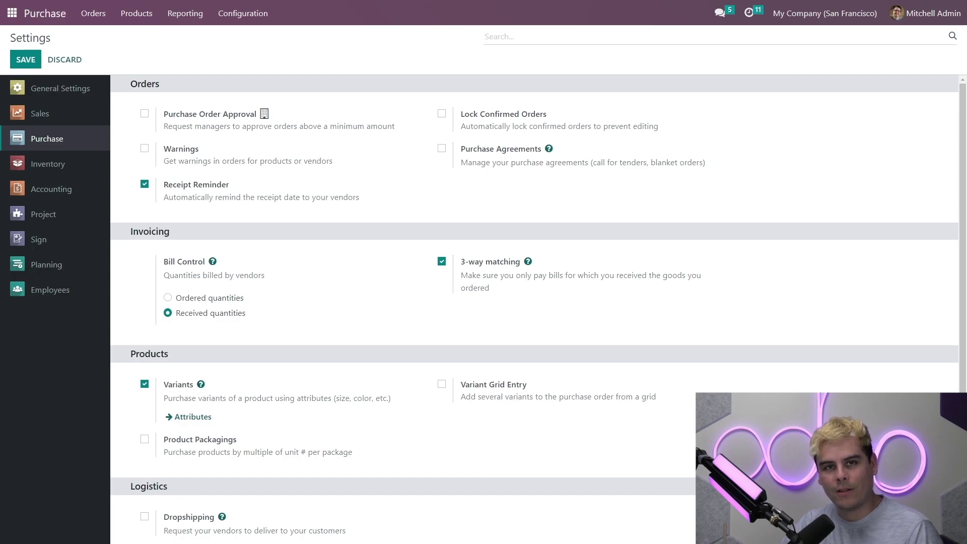
drag(520, 288, 454, 305)
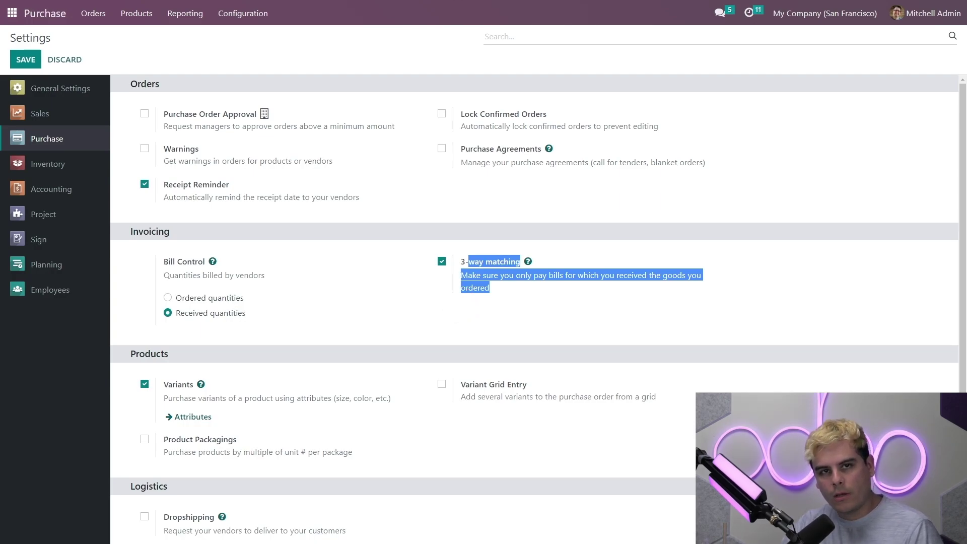
click(470, 307)
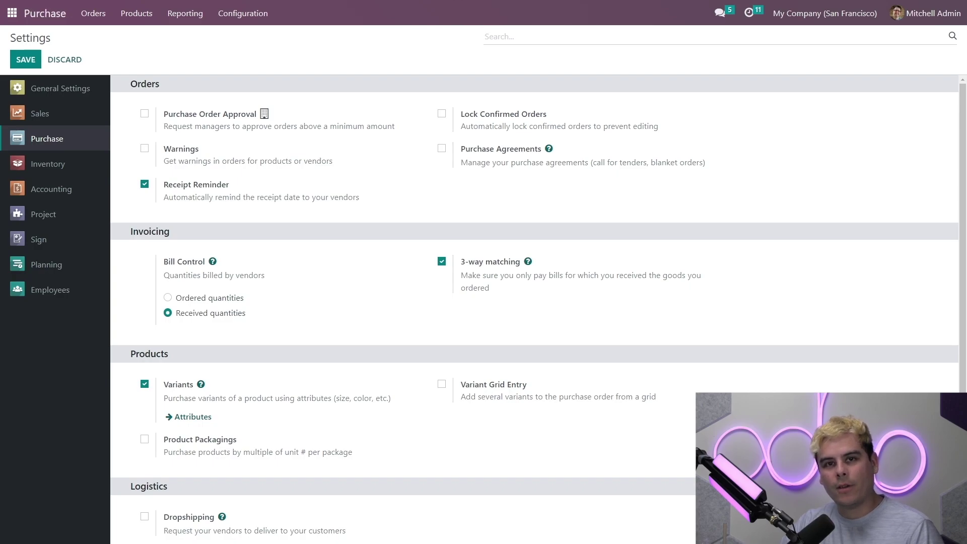
click(25, 63)
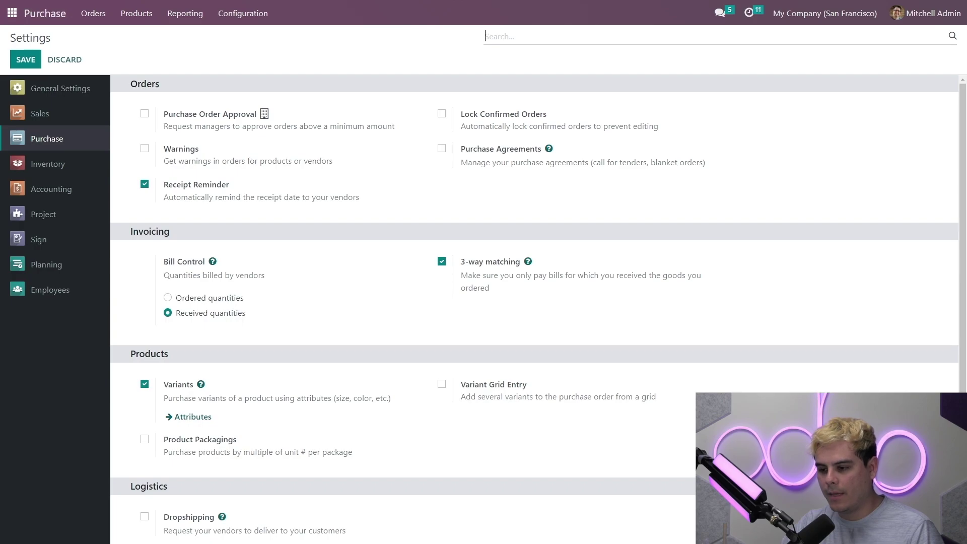
- Start a new request for quotation with vendor Azure Interior
click(93, 15)
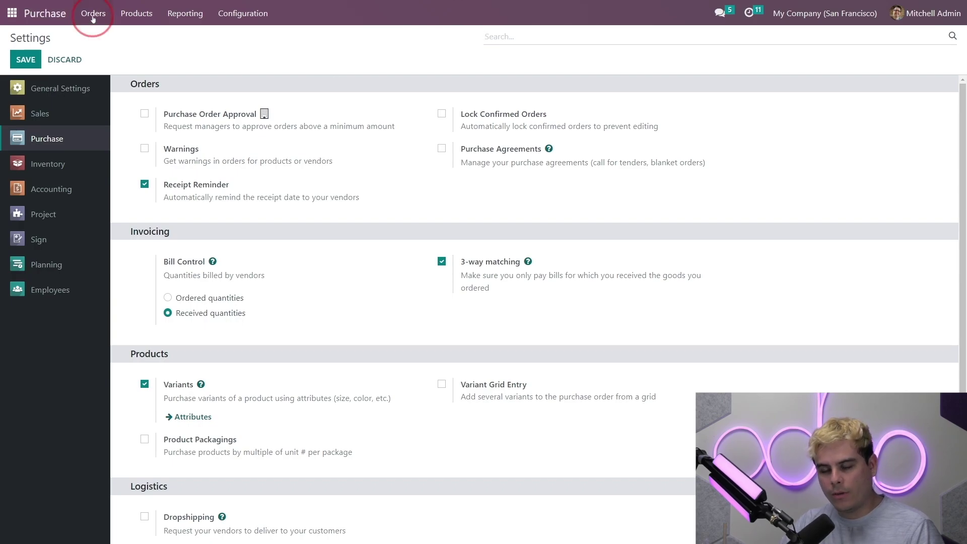
click(113, 50)
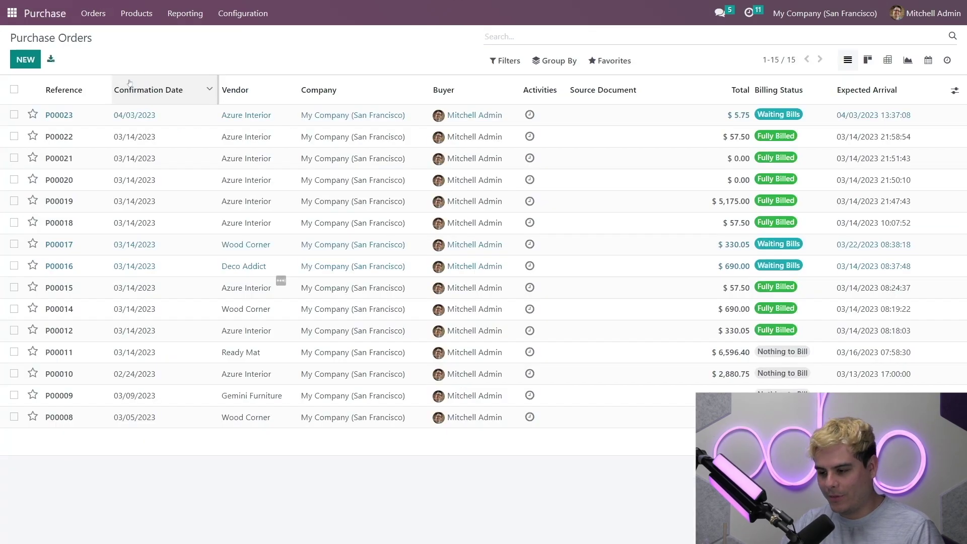
click(26, 60)
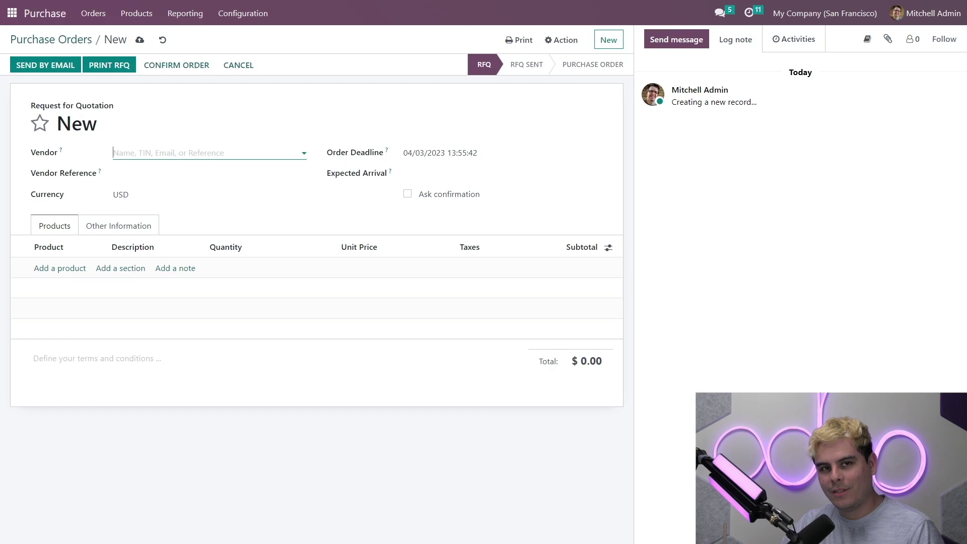
text(azu)
click(156, 168)
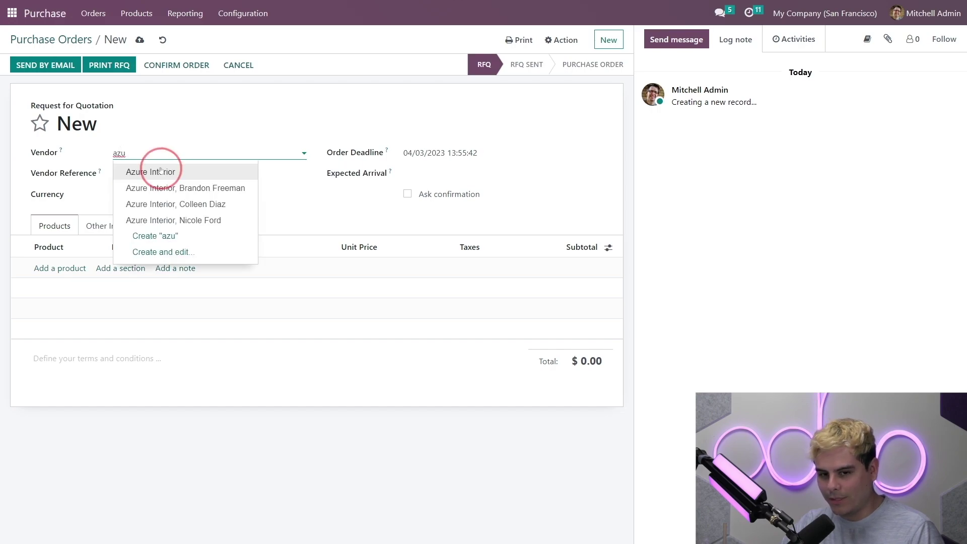
- Add 10 Chair floor protection and confirm the order as P00024
click(63, 268)
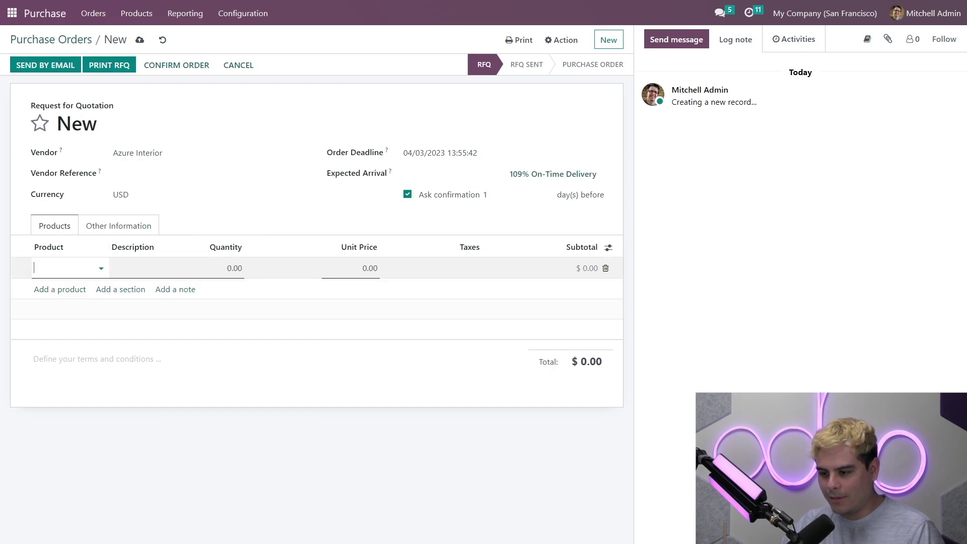
text(cha)
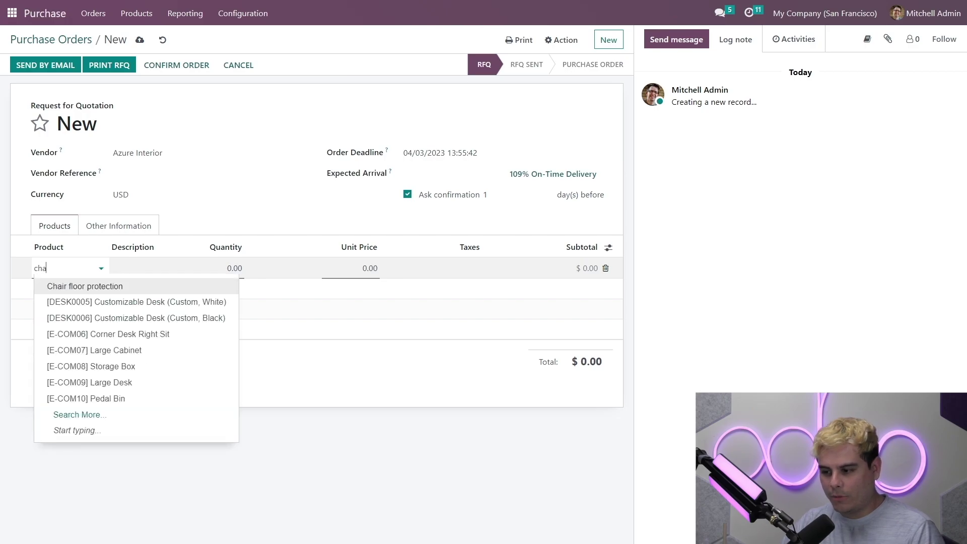
click(62, 286)
click(238, 267)
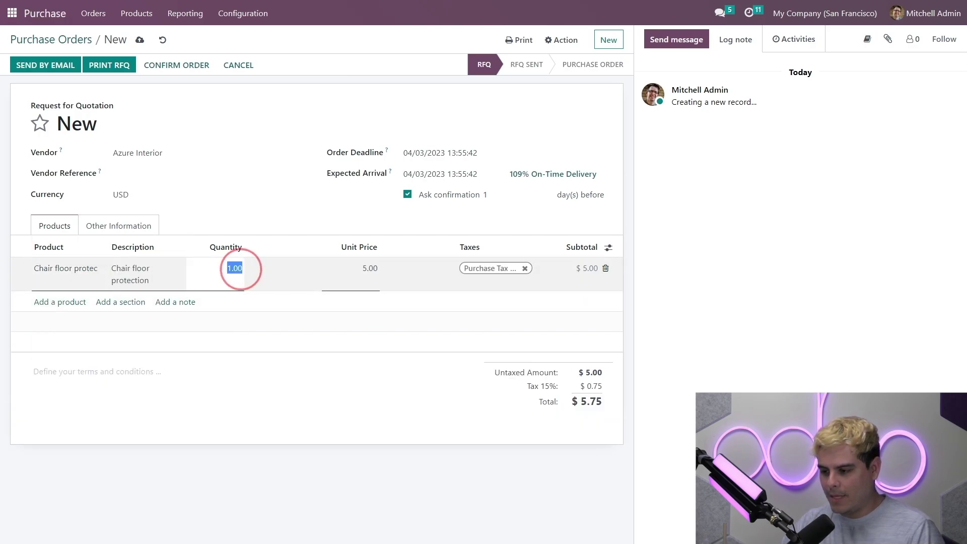
text(10)
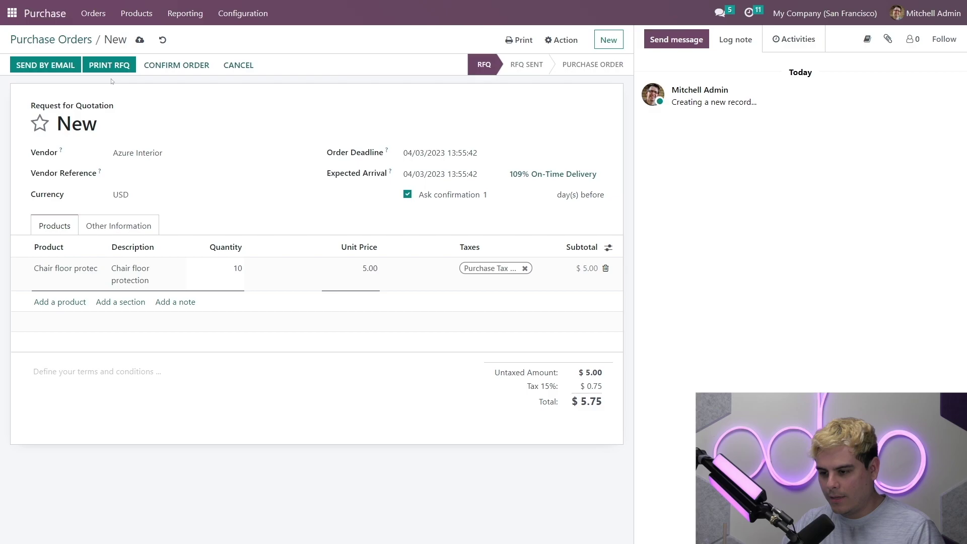
click(162, 70)
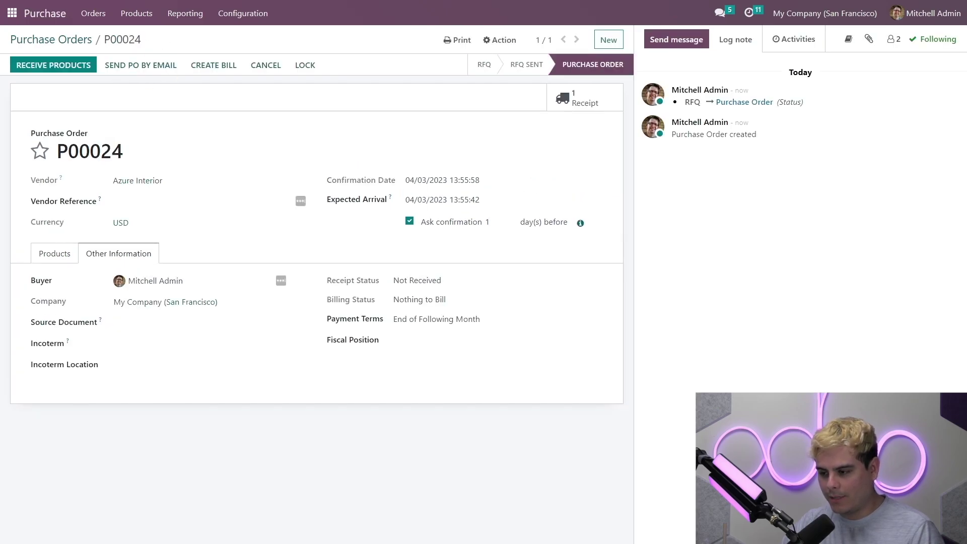
- Attempt to bill P00024, dismiss the no-invoiceable-line error, and open receipt WH/IN/00026
click(214, 65)
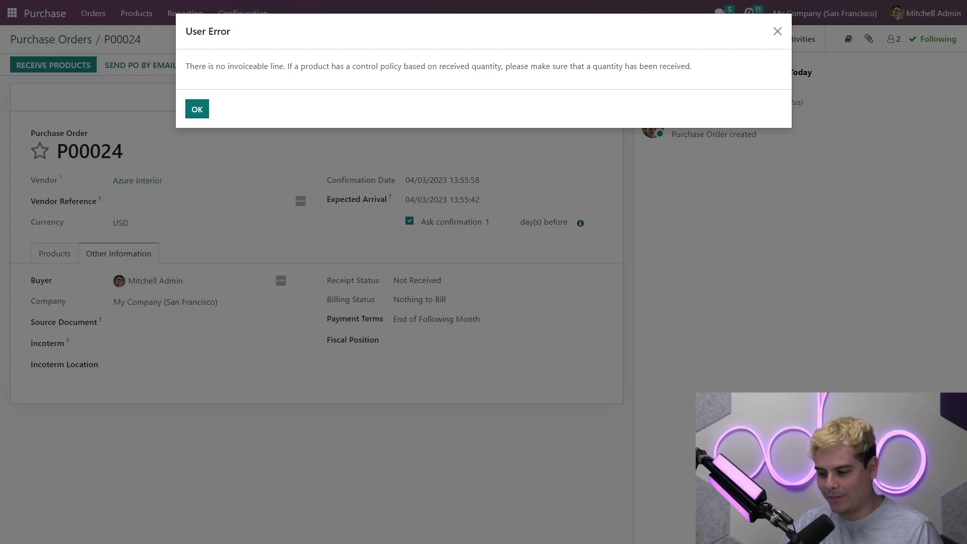
click(197, 109)
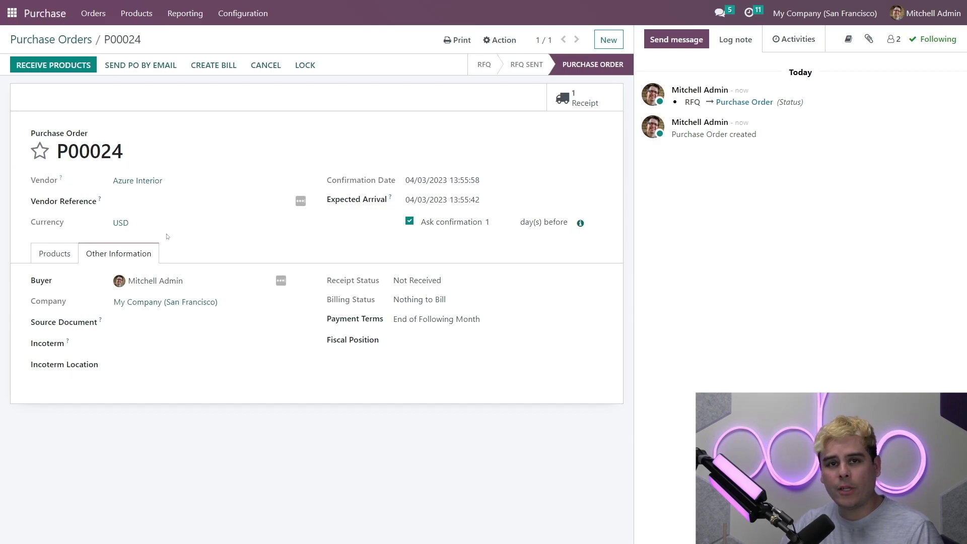
click(151, 254)
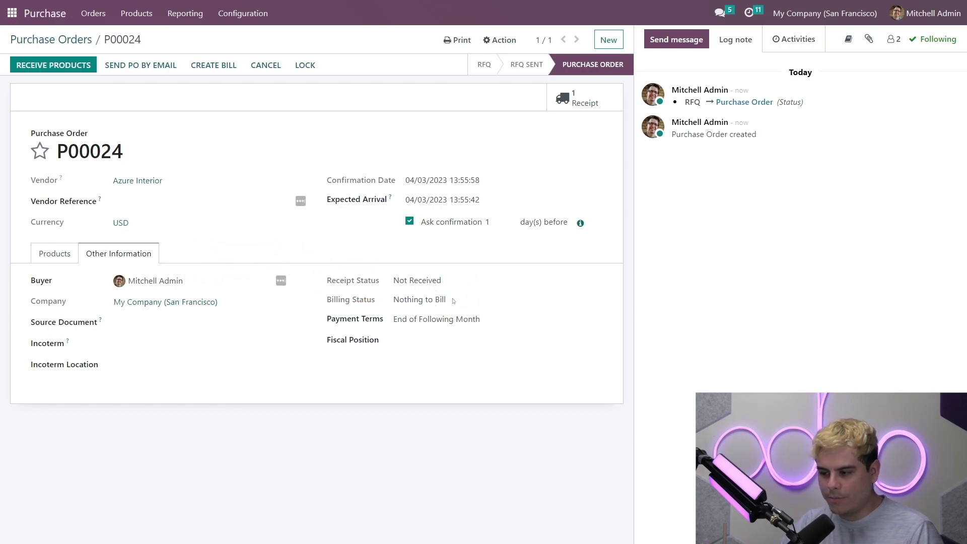
drag(454, 301, 403, 301)
click(471, 304)
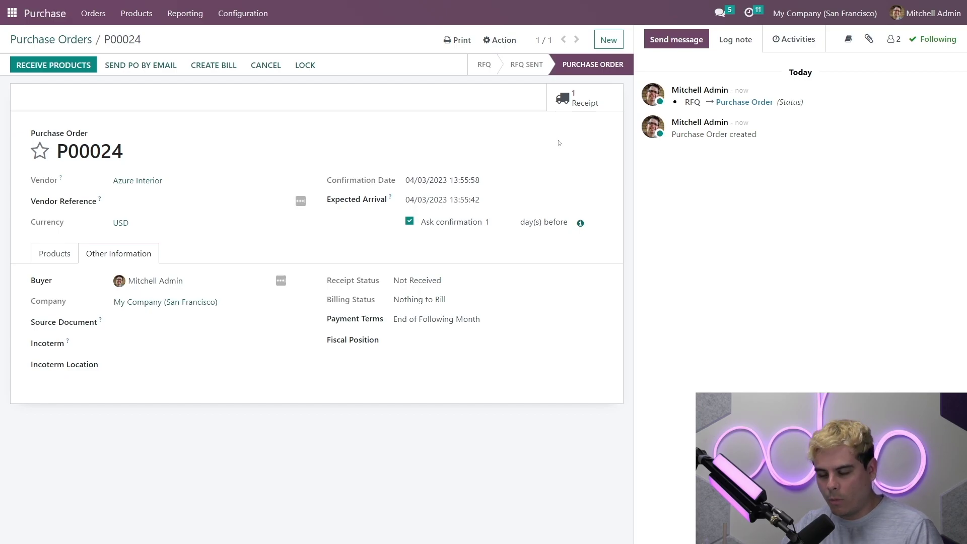
click(583, 103)
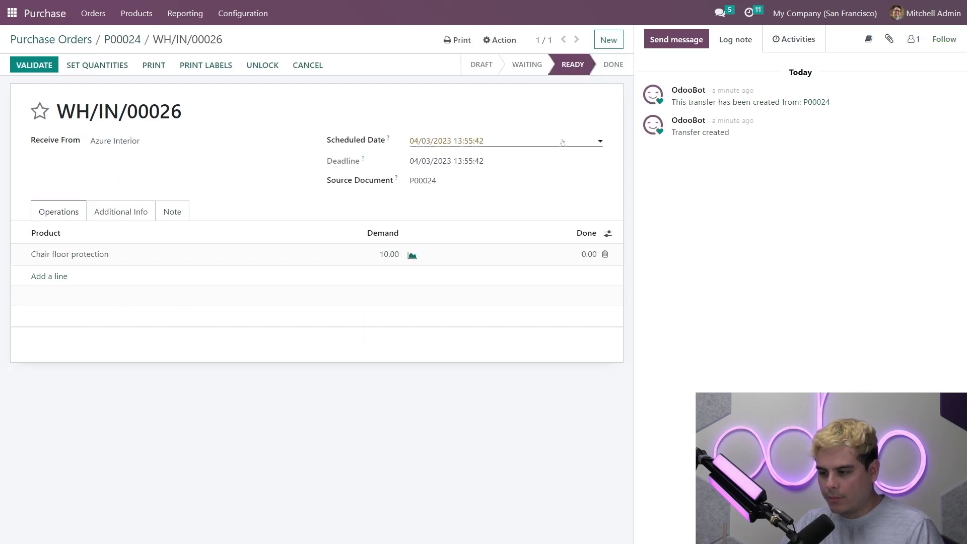
- Mark 5 of 10 Chair floor protection done, validate, and create backorder WH/IN/00027
click(575, 255)
text(5)
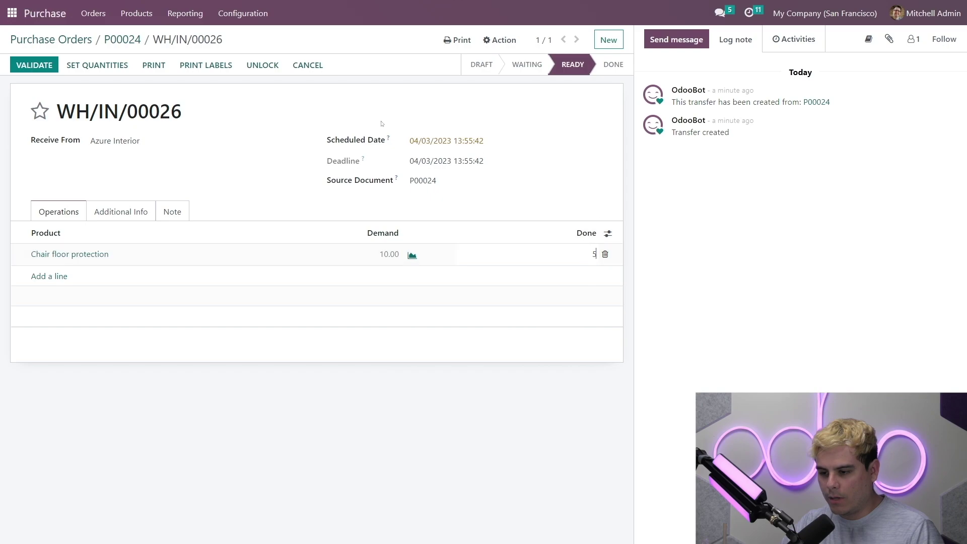
click(212, 99)
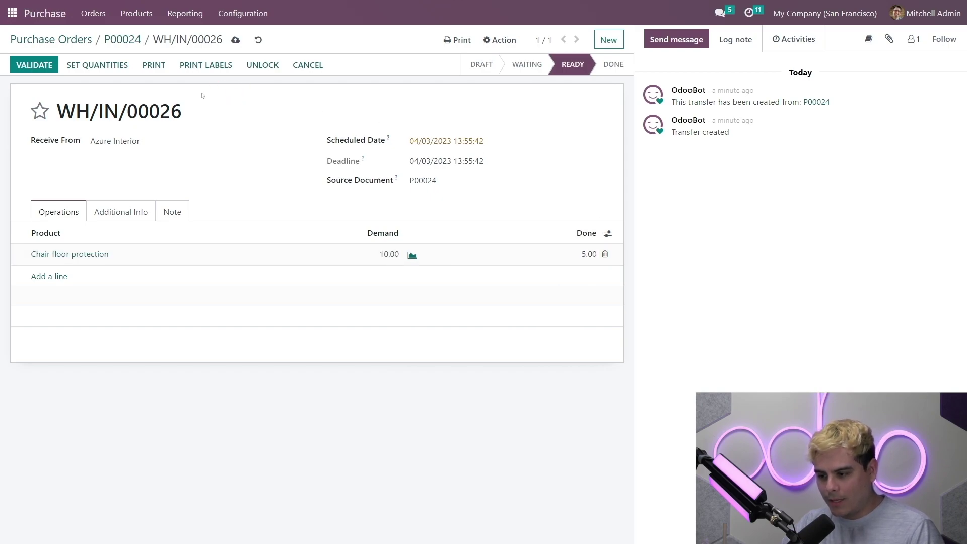
key(alt+v)
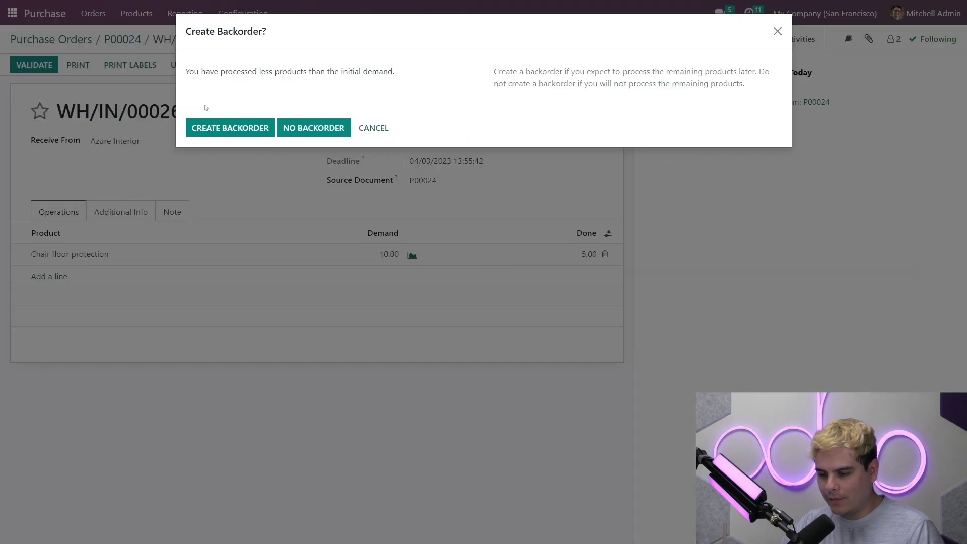
click(230, 127)
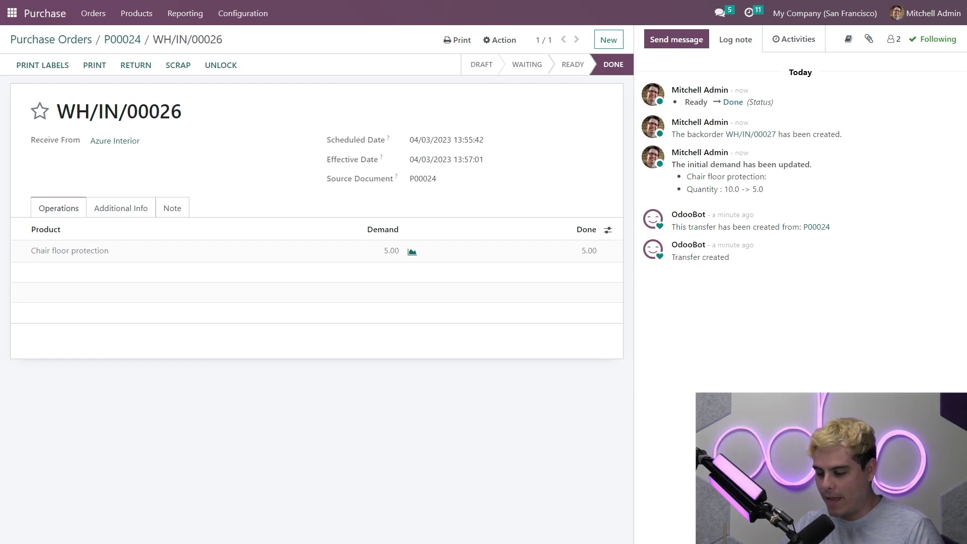
- Check P00024's received quantities and Waiting Bills status, then create bill BILL/2023/04/0001
click(123, 41)
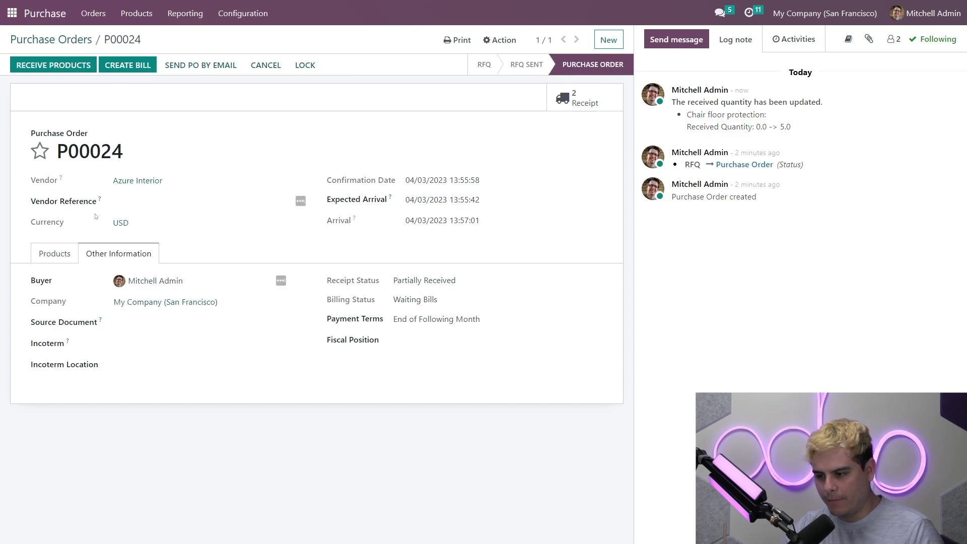
click(63, 257)
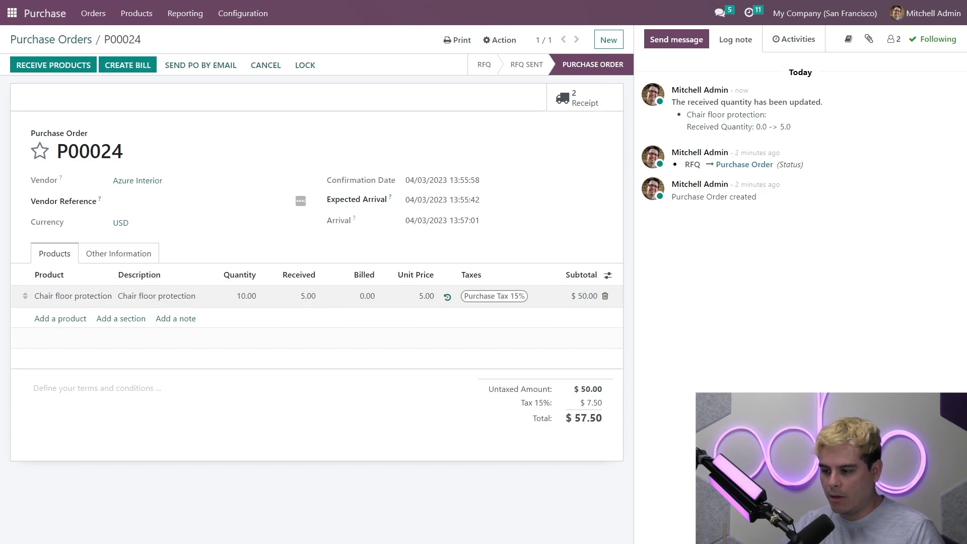
click(135, 255)
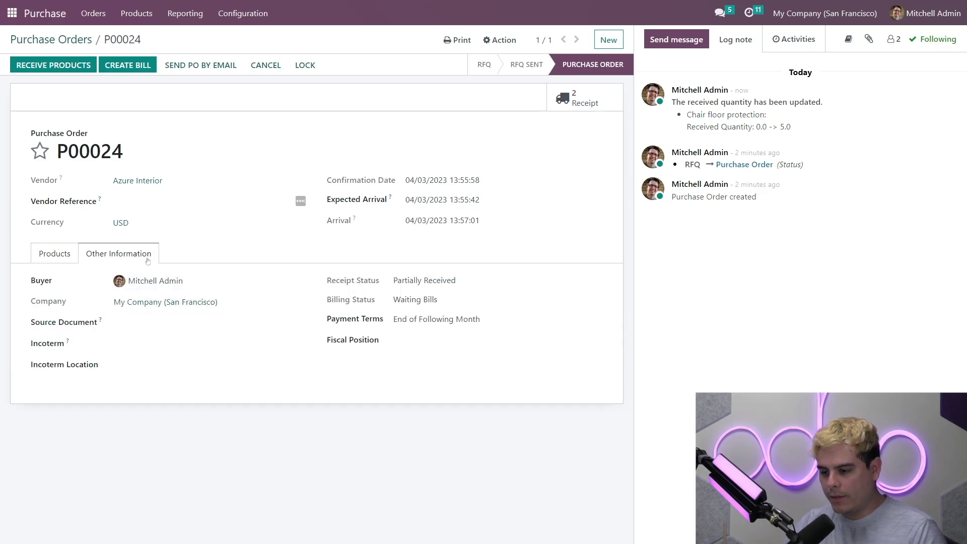
drag(442, 299, 393, 299)
click(448, 301)
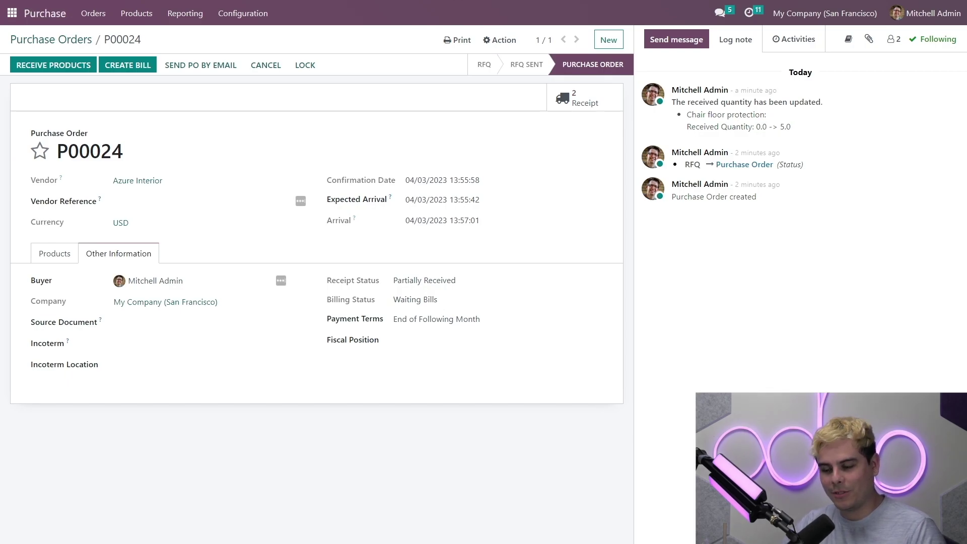
click(134, 66)
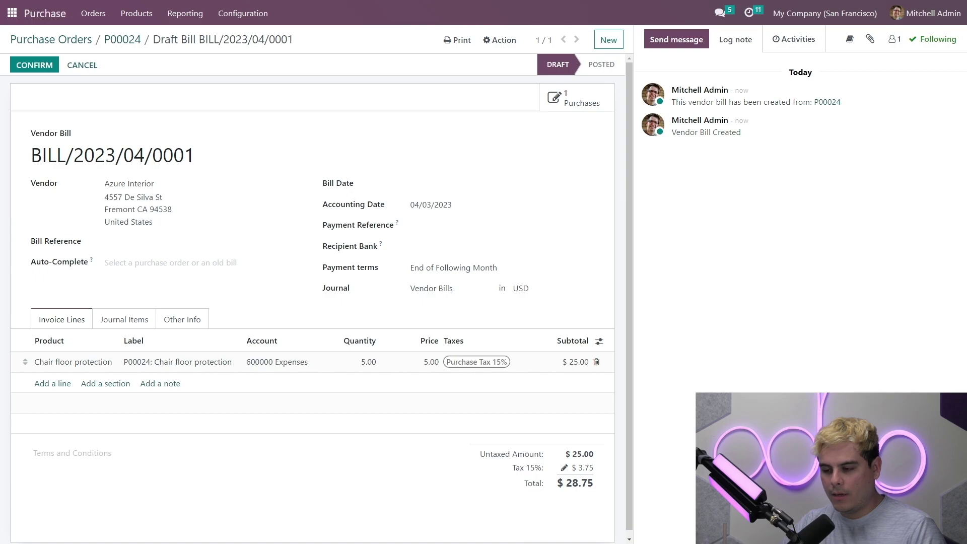
- Change the draft bill's Chair floor protection quantity to 7, totaling $40.25
click(173, 317)
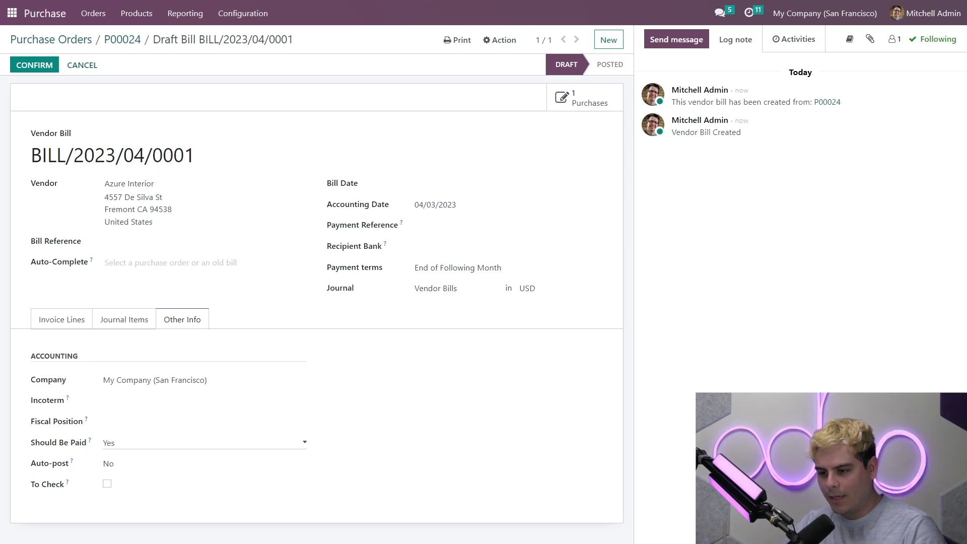
click(66, 321)
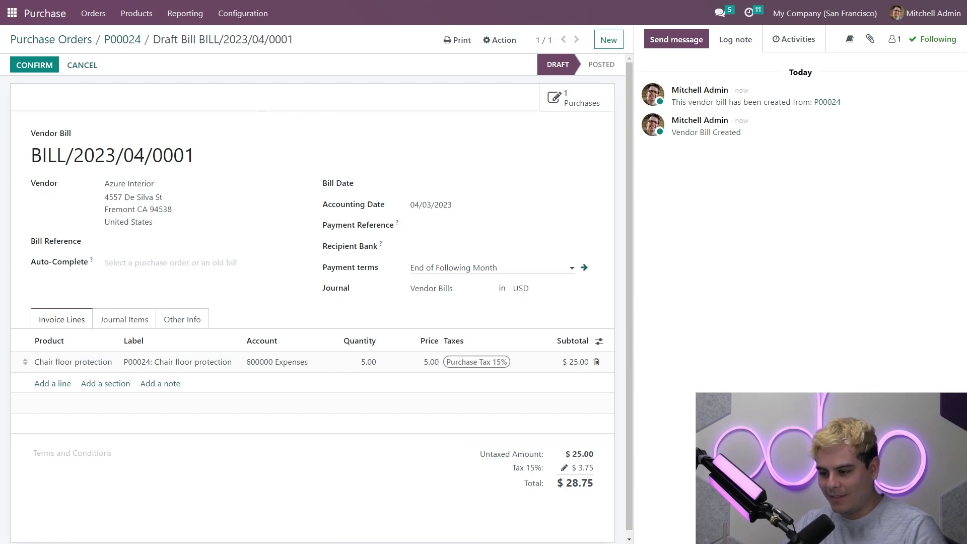
click(367, 361)
text(7)
click(312, 316)
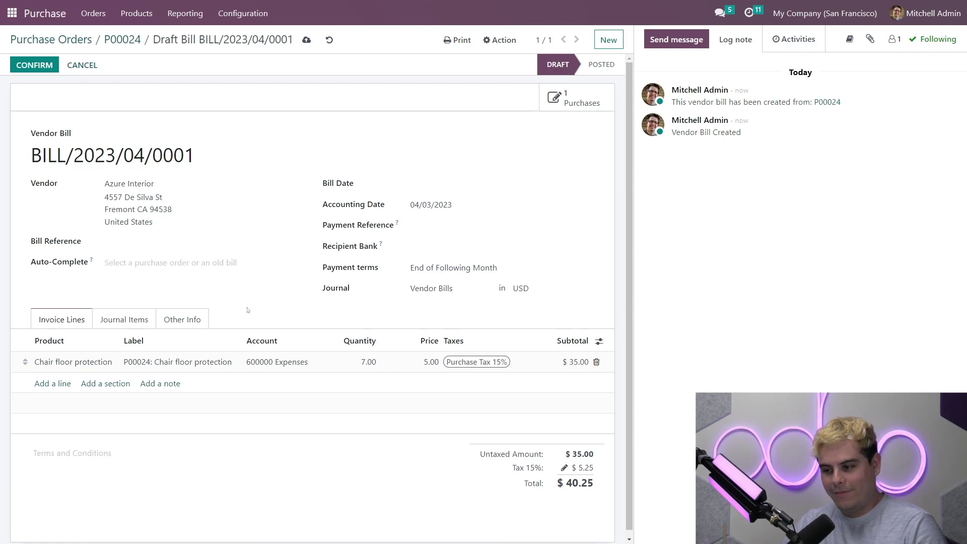
click(199, 319)
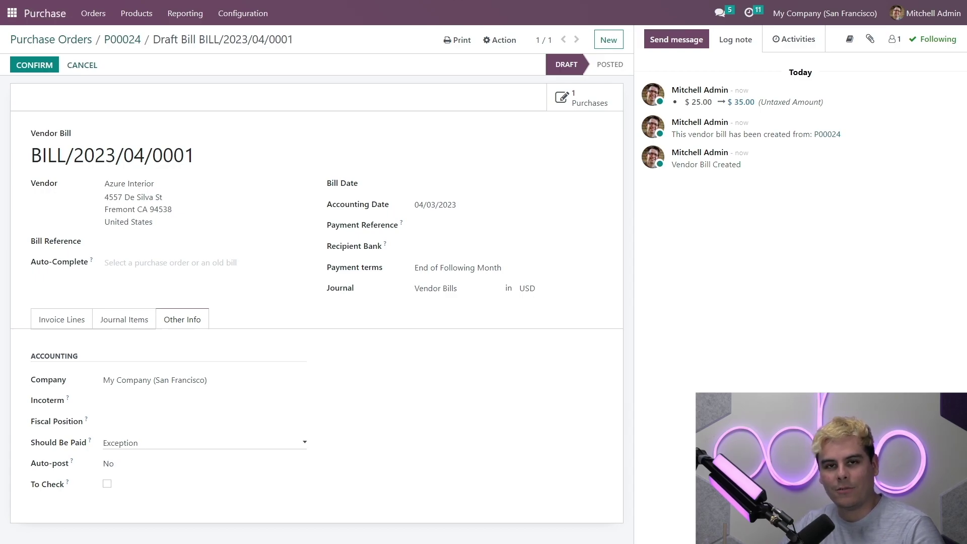
- Set the bill's quantity back to 5 and save
click(61, 319)
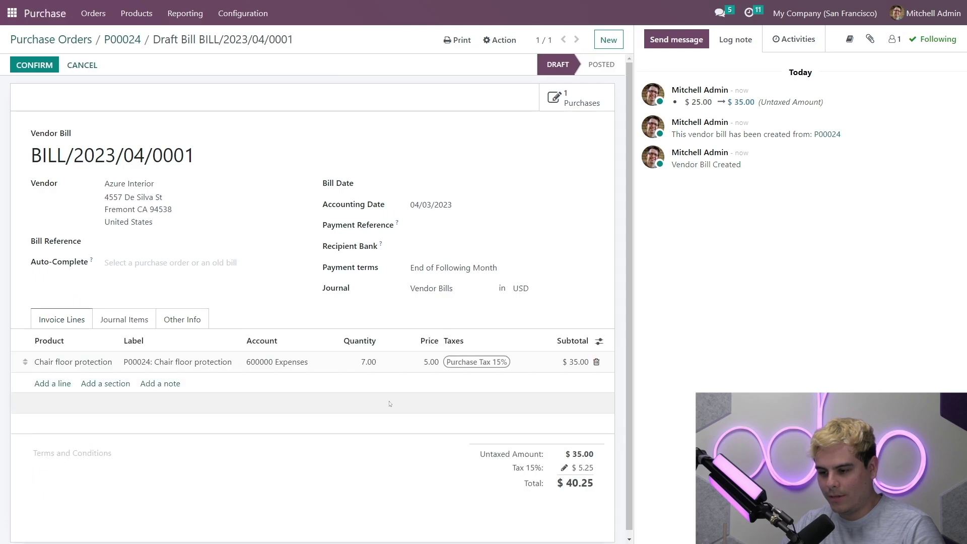
click(366, 363)
text(5)
click(278, 309)
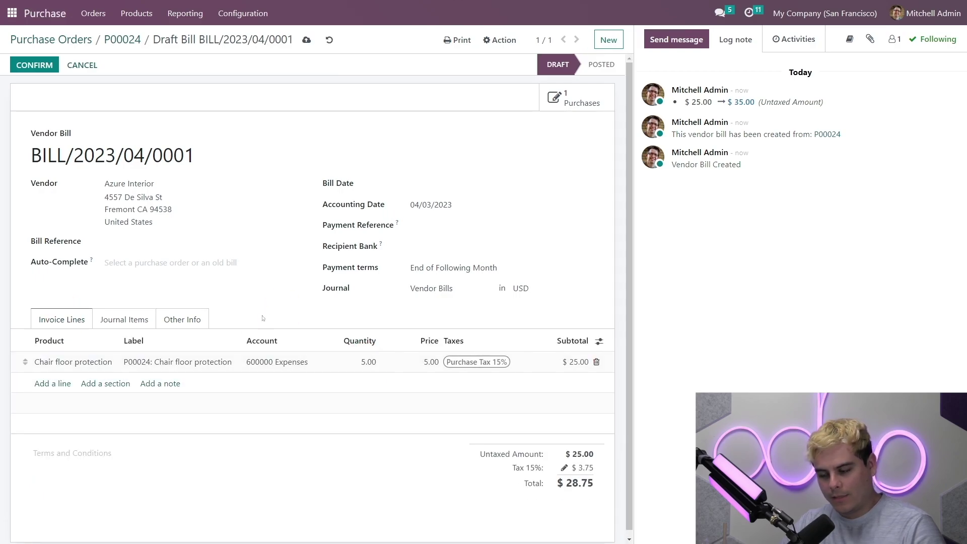
key(alt+s)
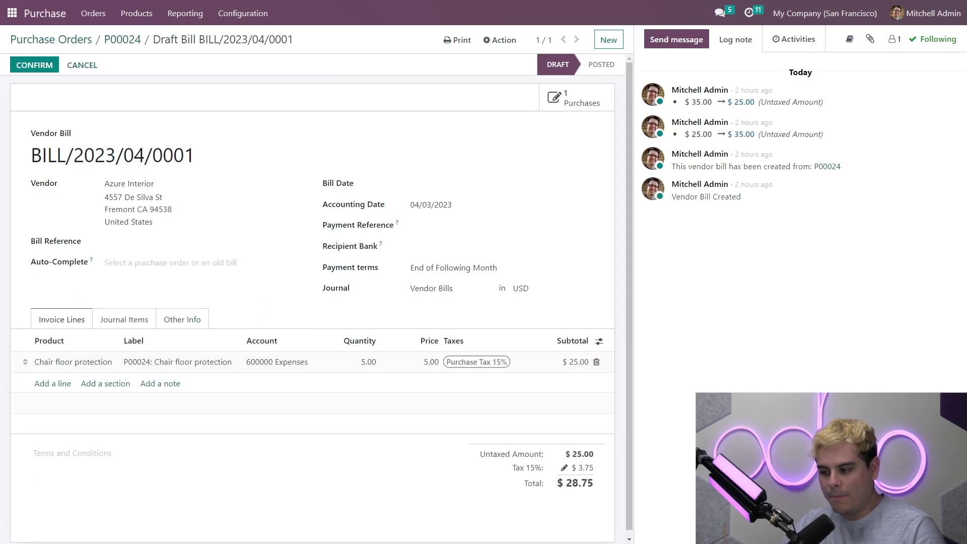
- Date the bill 04/03/2023, post it, and register the $28.75 payment
click(430, 184)
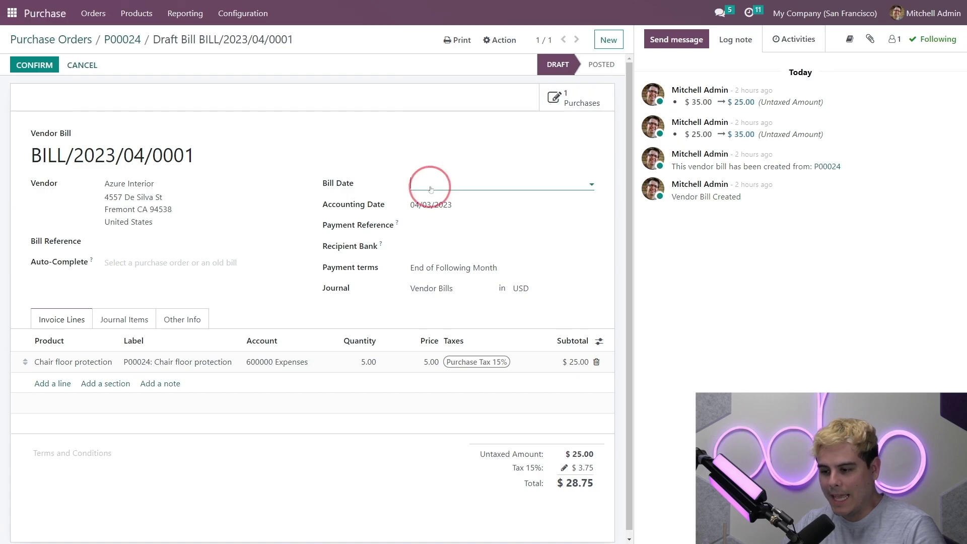
click(470, 289)
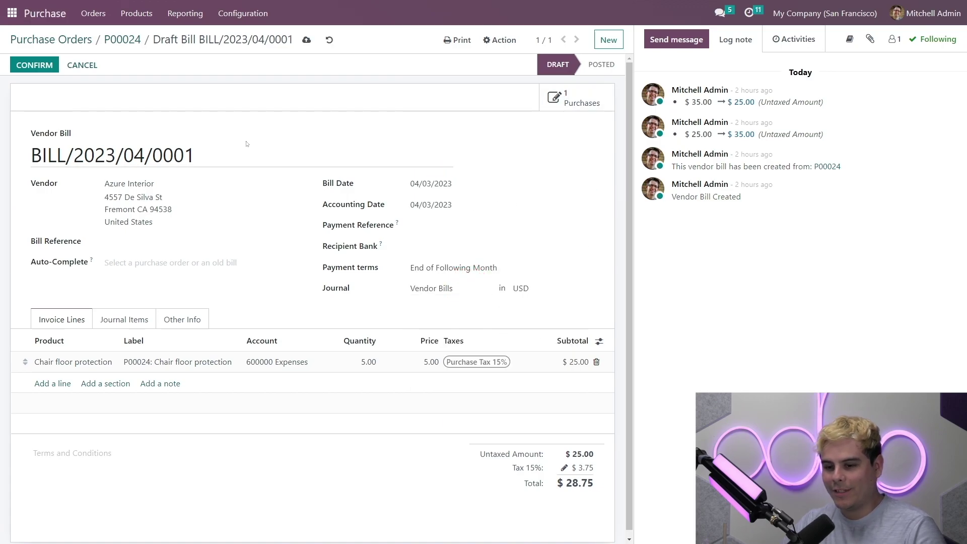
click(38, 67)
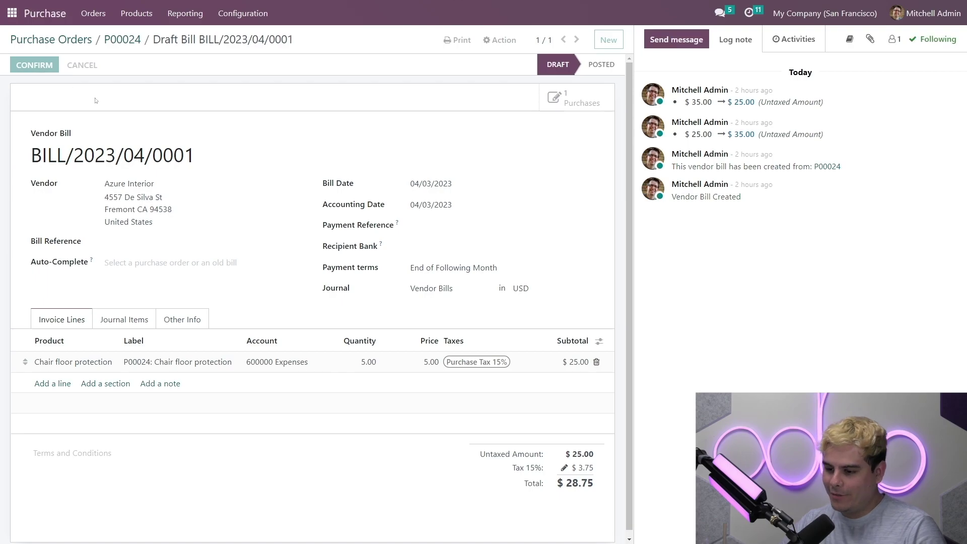
click(63, 68)
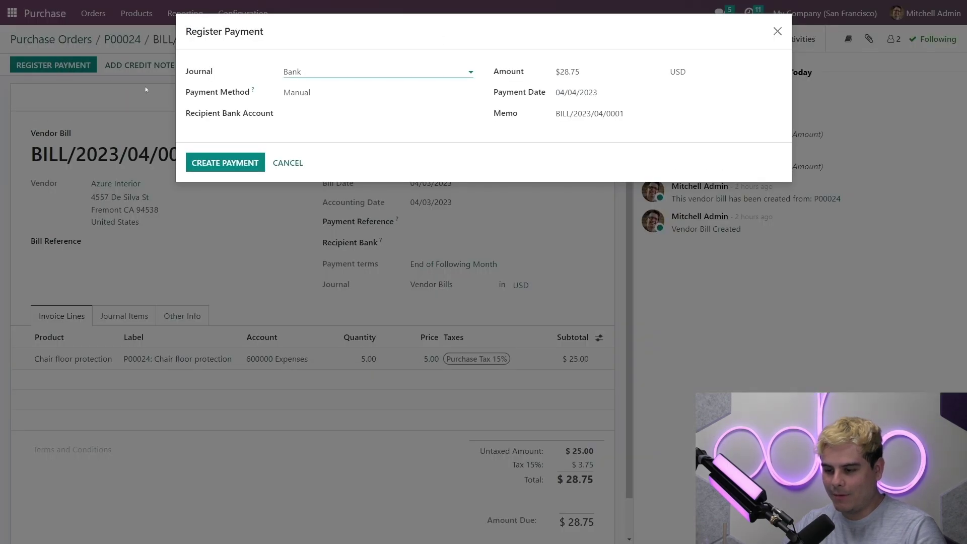
click(211, 160)
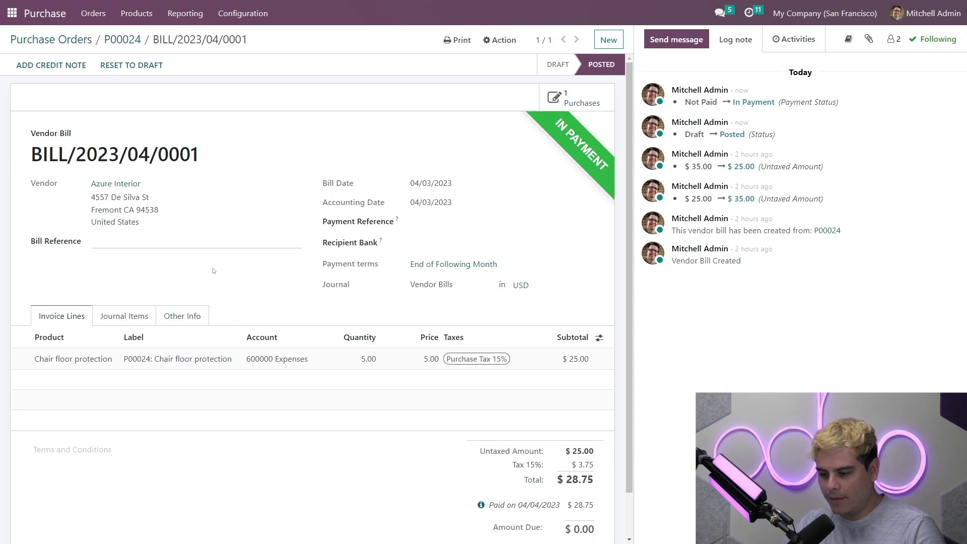
- Set the bill's Should Be Paid field to No, save, and return to P00024
click(182, 316)
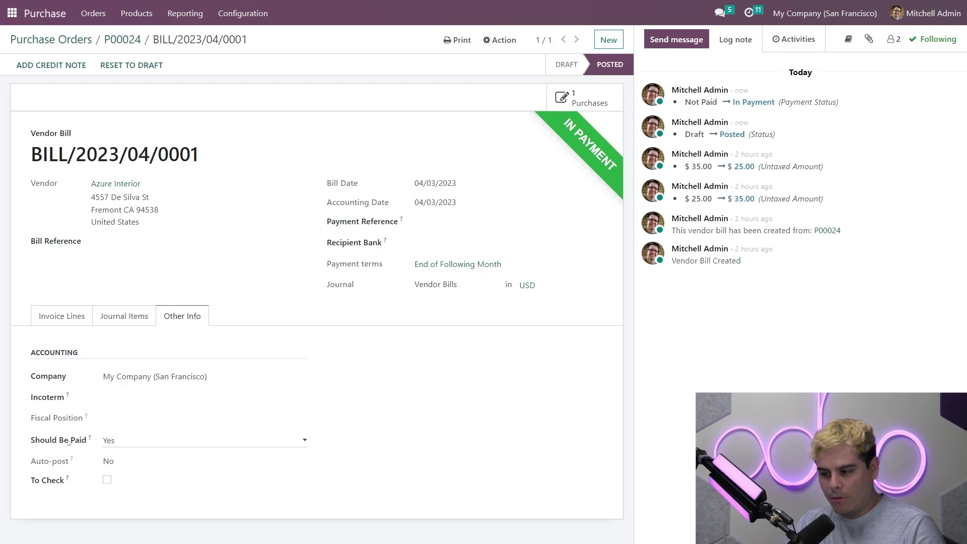
drag(28, 444, 80, 441)
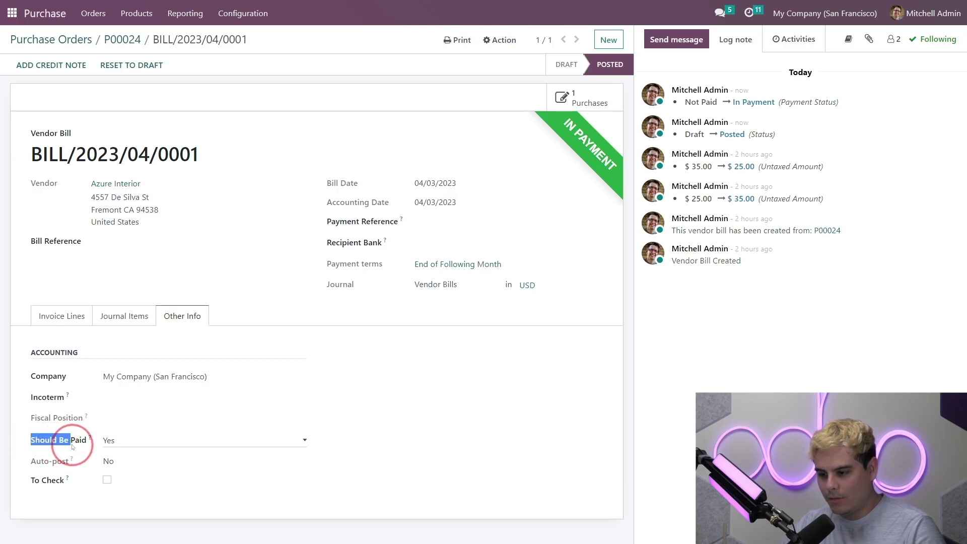
click(72, 445)
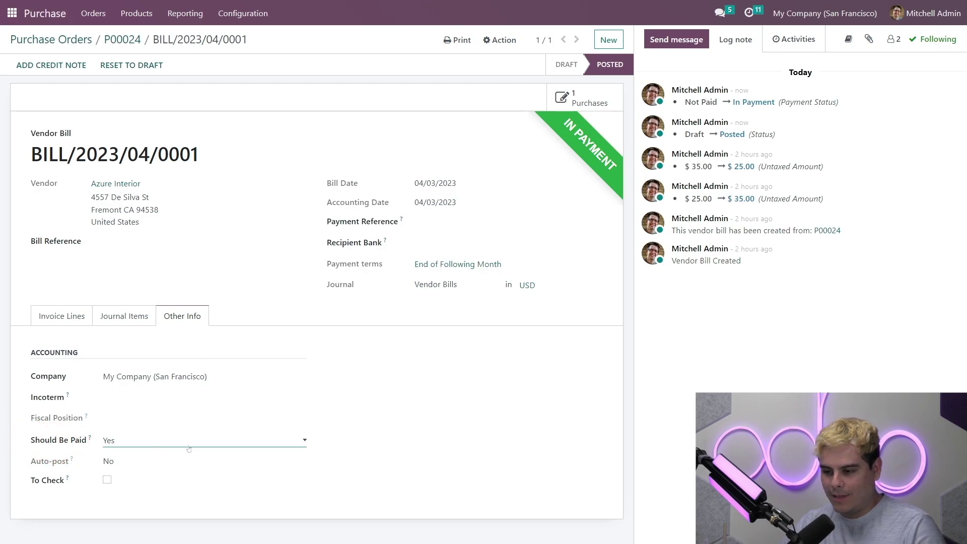
click(181, 474)
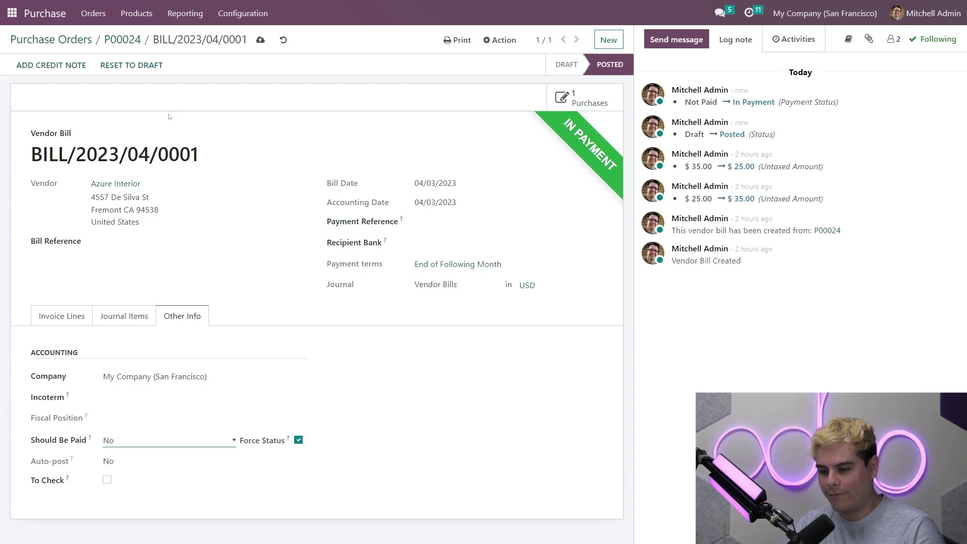
click(261, 40)
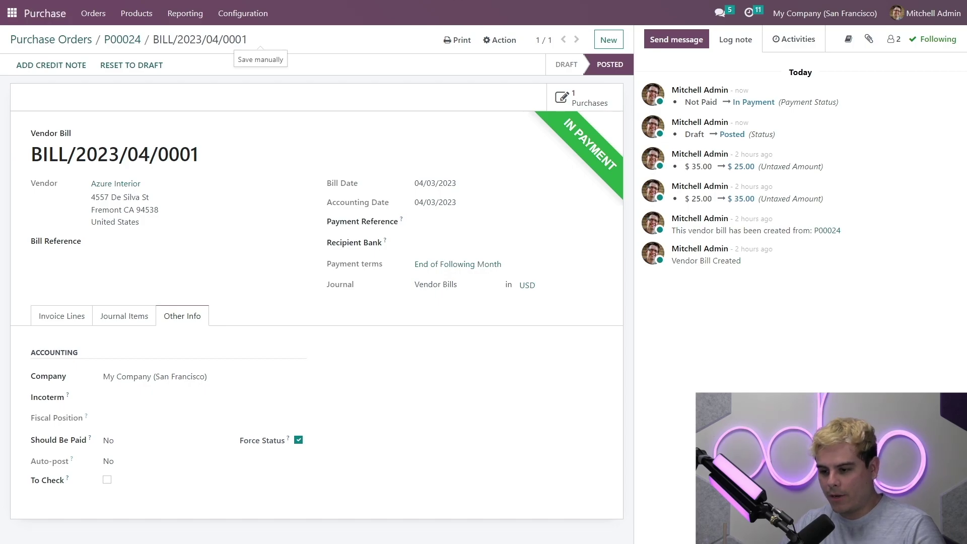
click(122, 40)
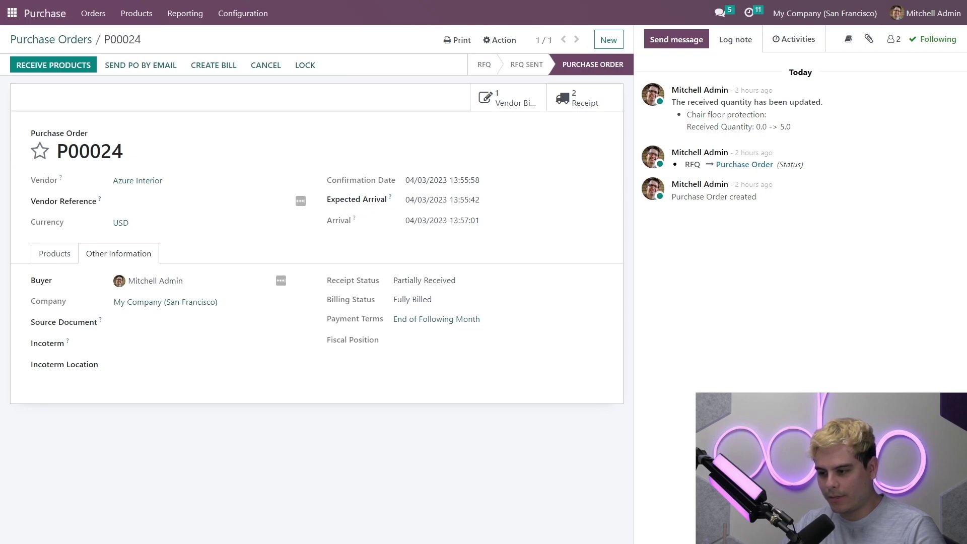
- Receive the remaining 5 units on WH/IN/00027 and return to P00024
click(577, 98)
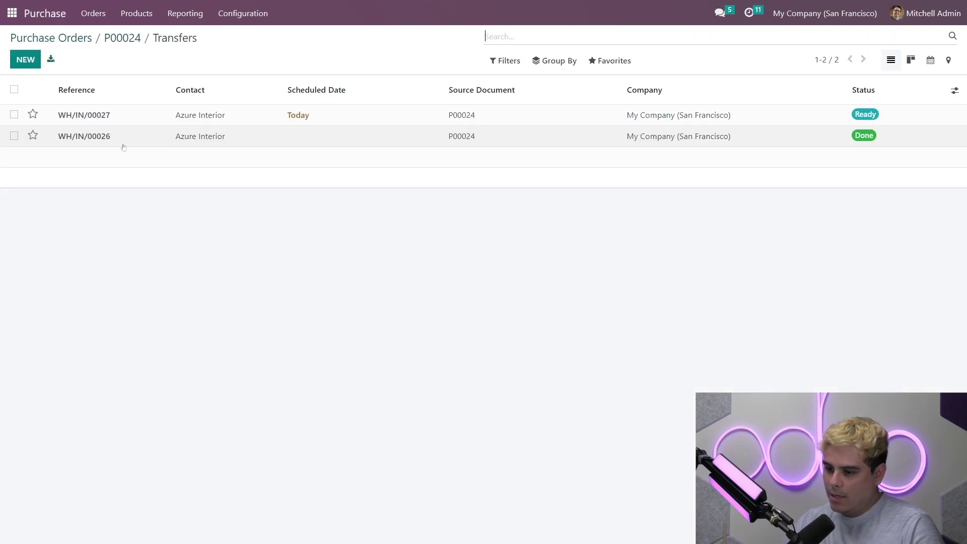
click(92, 117)
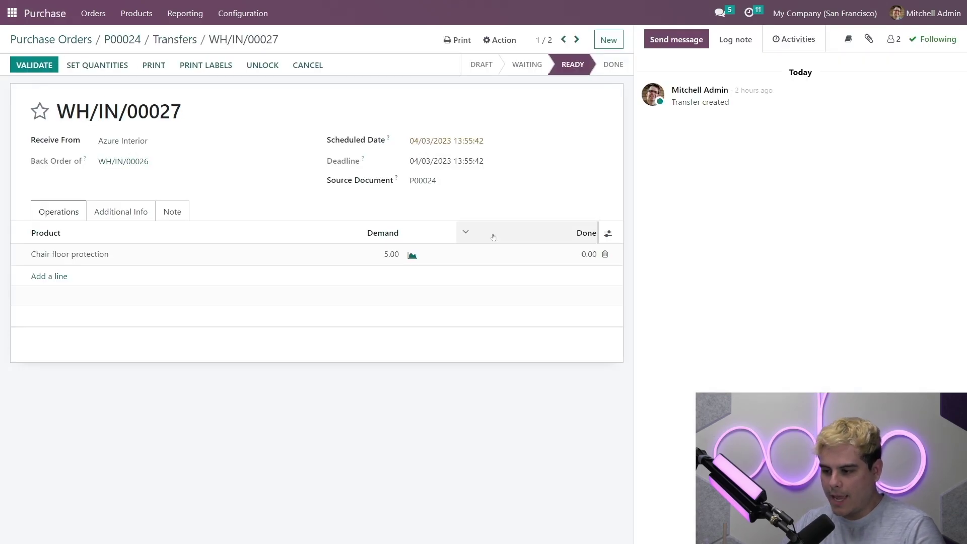
click(587, 255)
text(5)
click(270, 183)
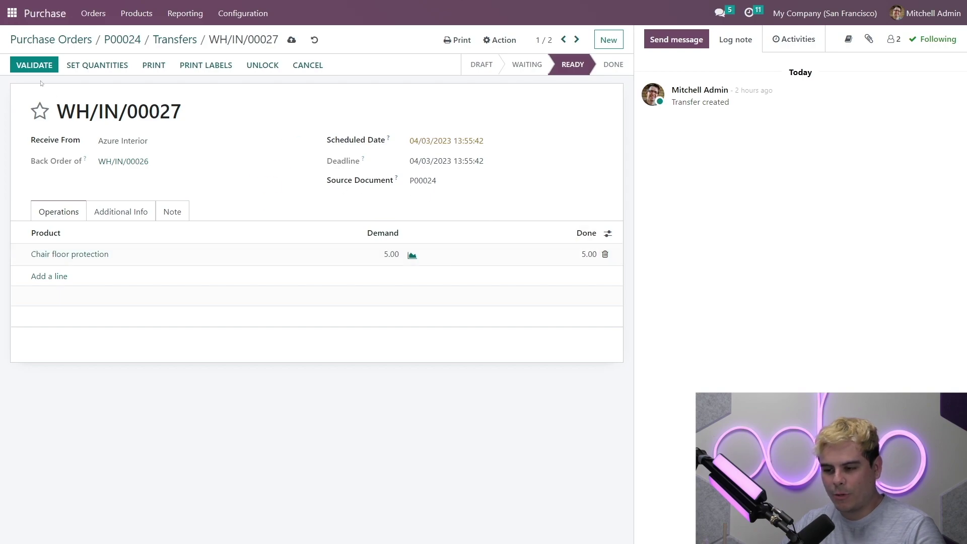
click(34, 66)
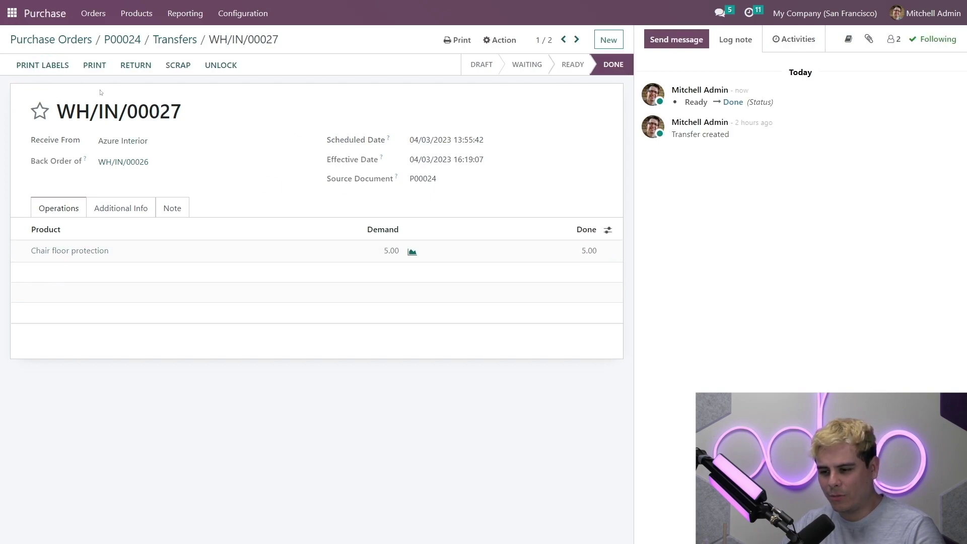
click(122, 40)
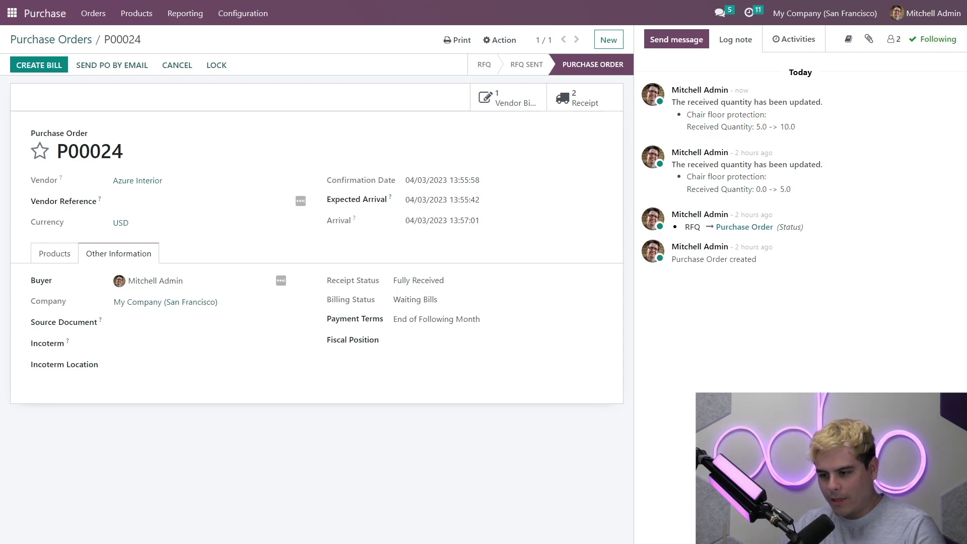
- Create bill BILL/2023/04/0002 for P00024 dated 04/03/2023 and post it for $28.75
click(41, 65)
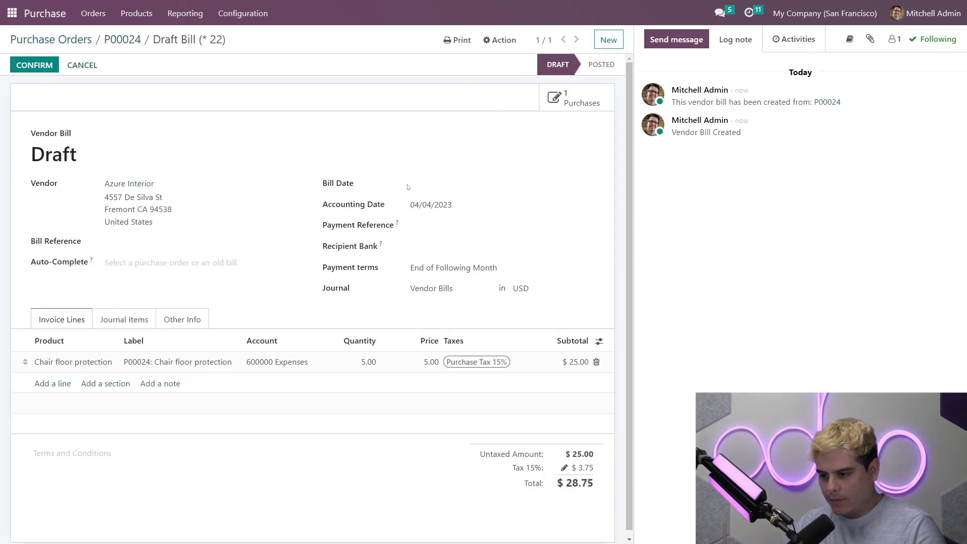
click(427, 184)
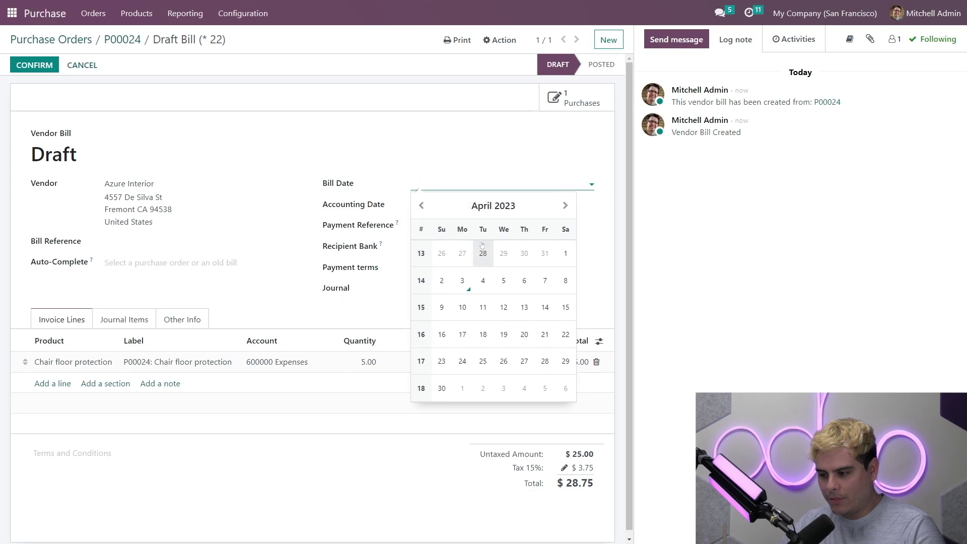
click(460, 280)
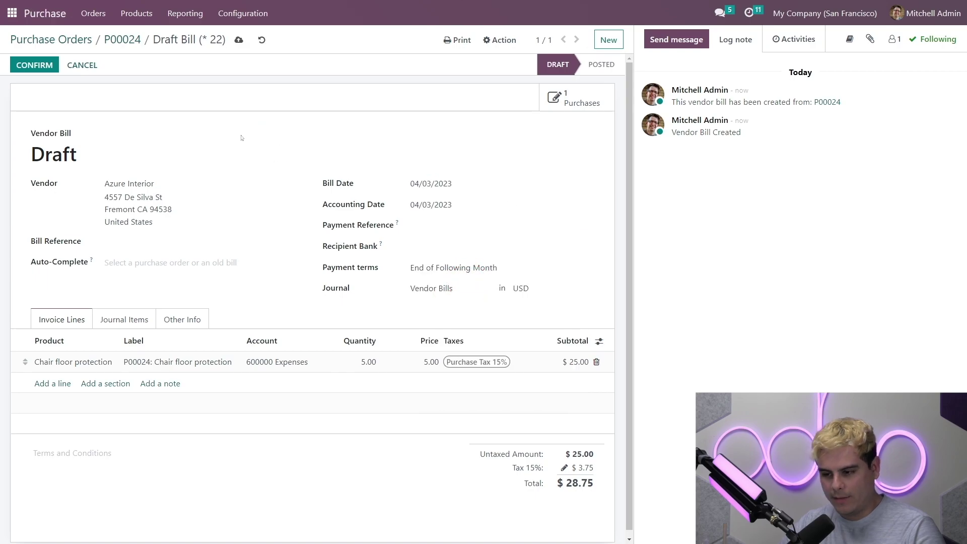
click(35, 66)
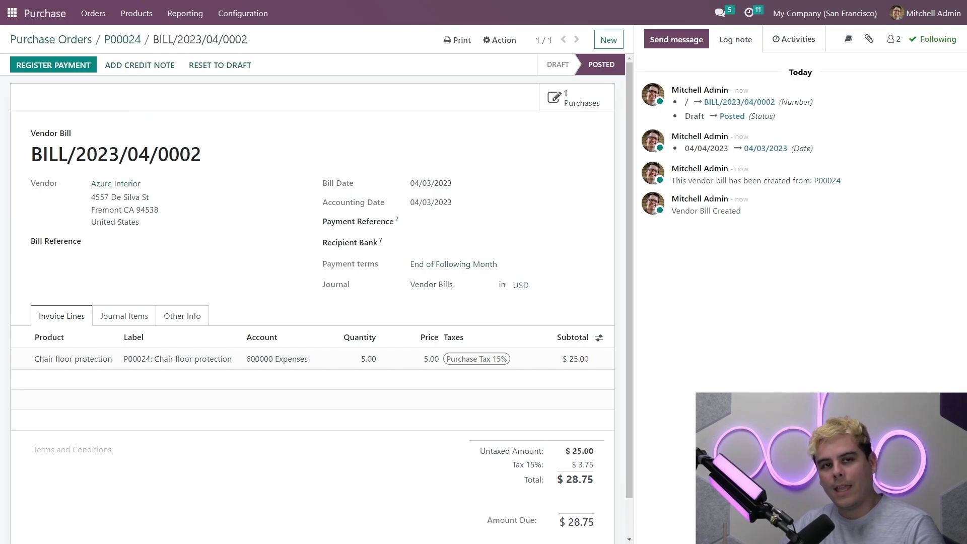
- In the Purchase Orders list, tick P00023, P00017 and P00016, then review the Action and Print menus
click(94, 13)
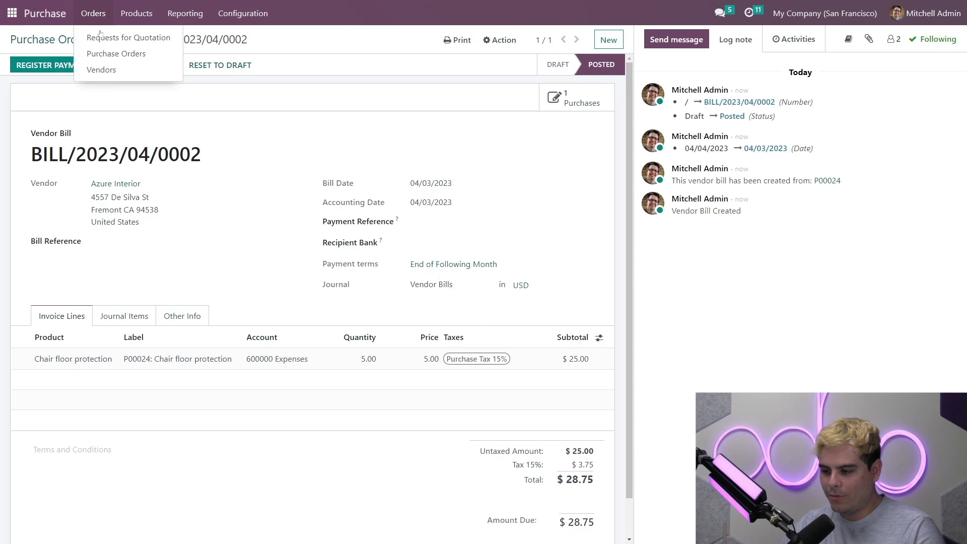
click(110, 55)
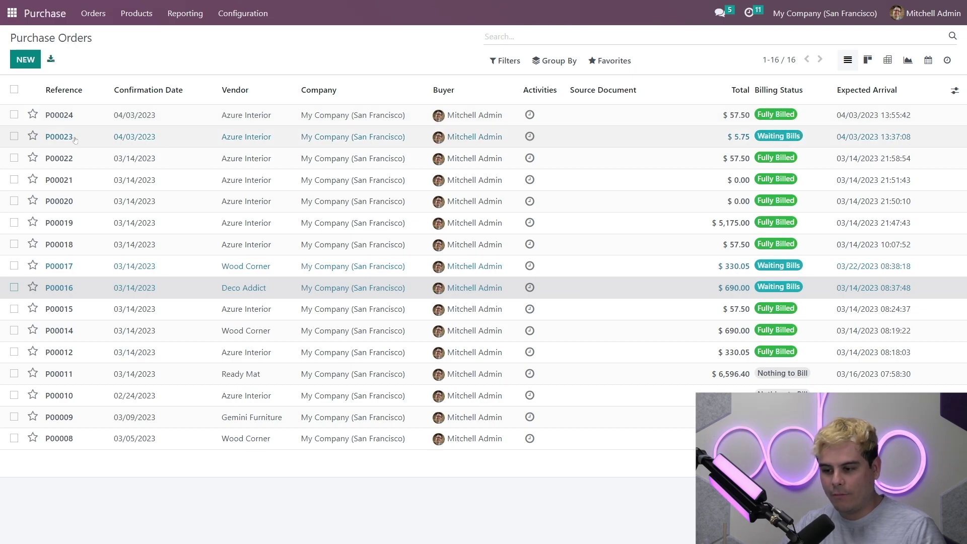
click(14, 137)
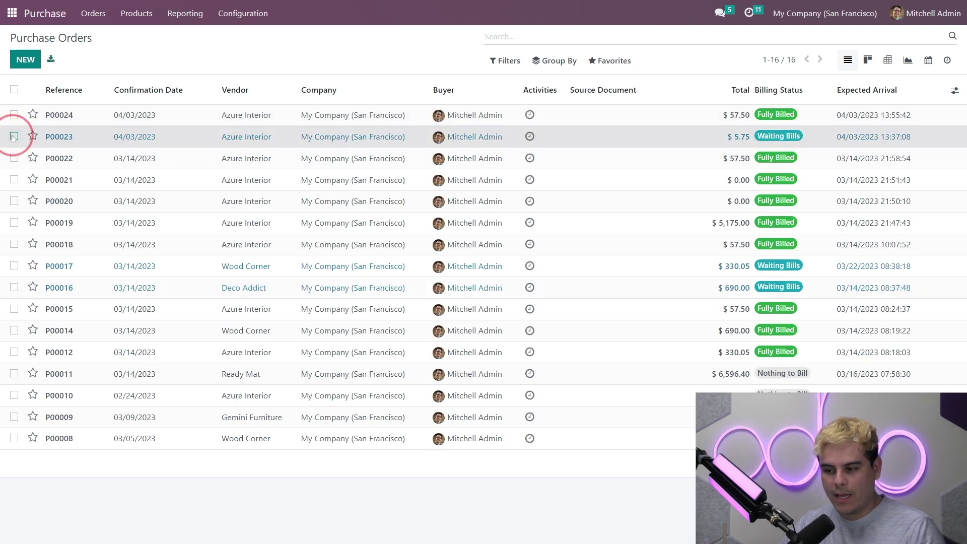
click(14, 266)
click(14, 287)
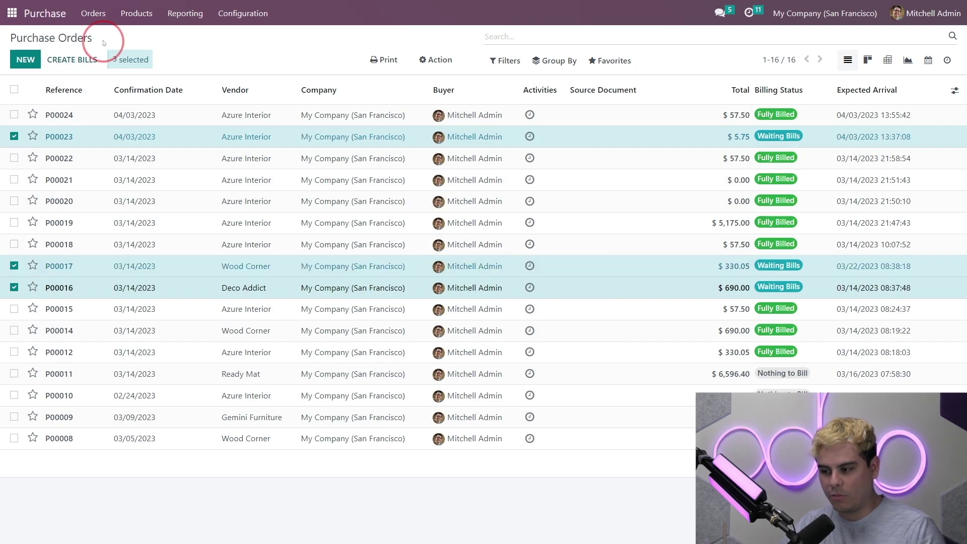
click(436, 61)
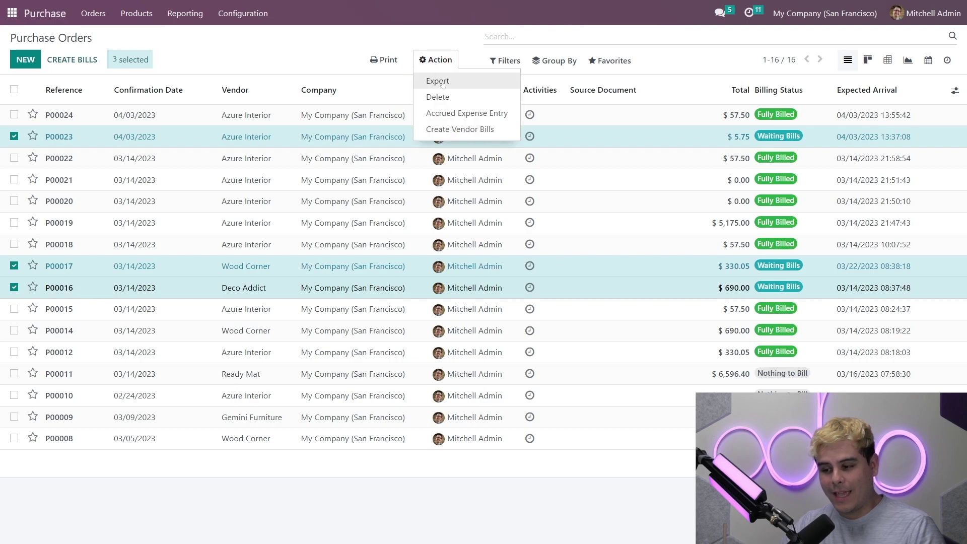
click(350, 38)
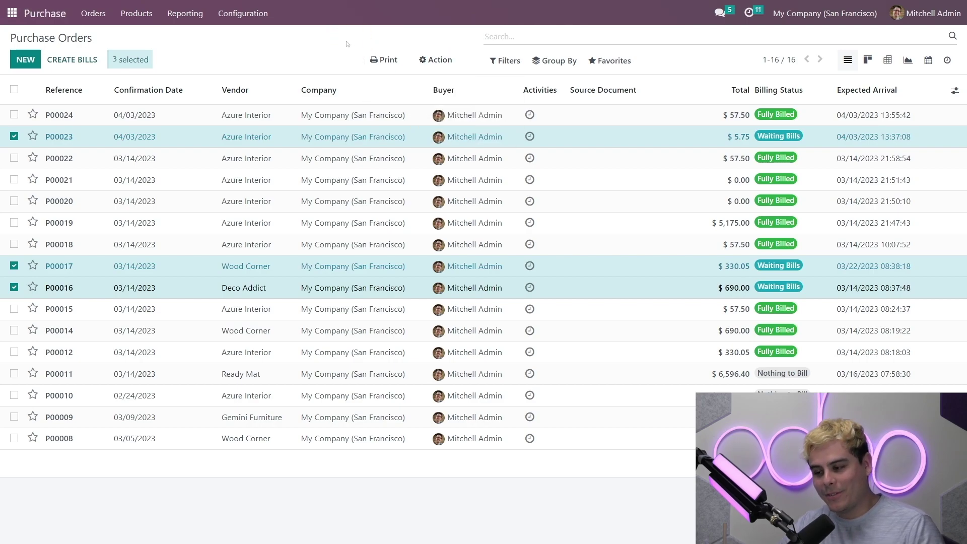